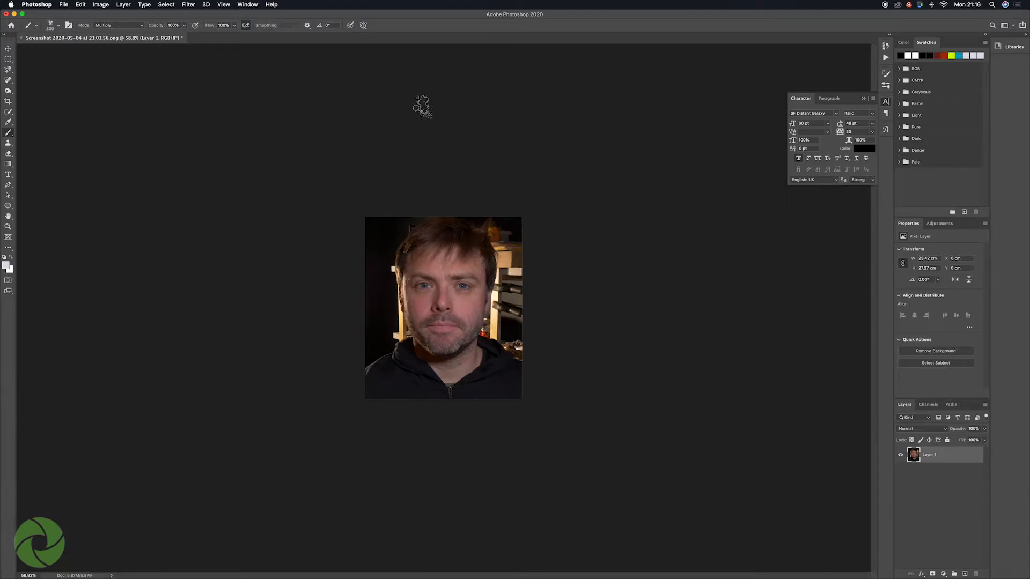
Step: Duplicate the portrait layer and convert the copy to black and white with the Default preset
{"action": "key", "text": "super+j"}
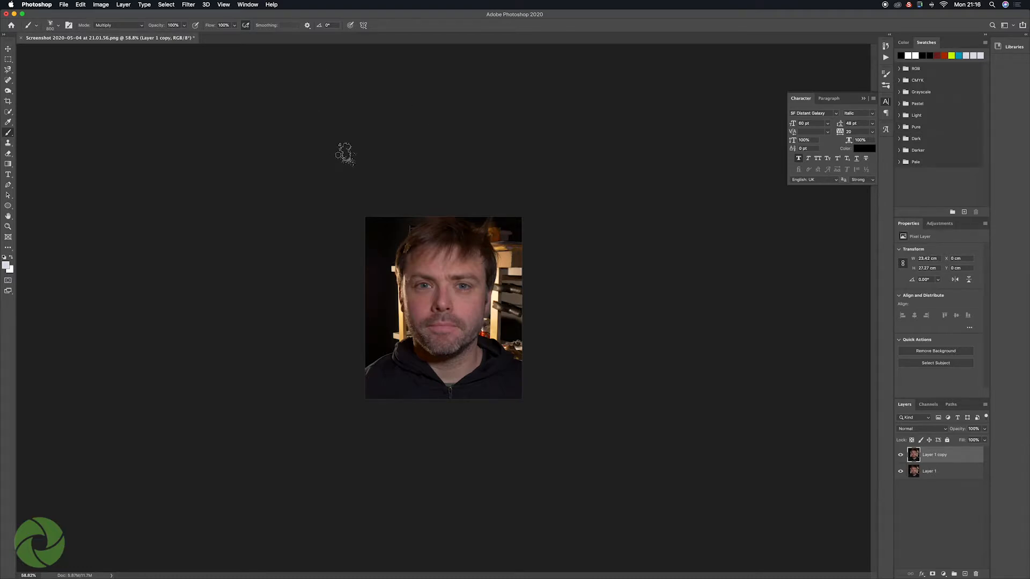
{"action": "left_click", "coordinate": [129, 6]}
{"action": "mouse_move", "coordinate": [100, 6]}
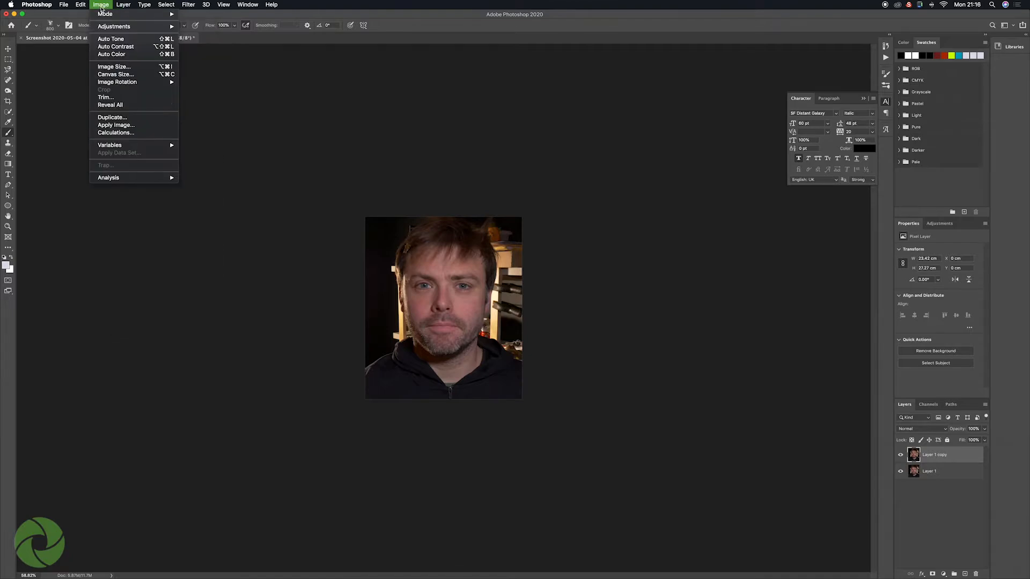
{"action": "mouse_move", "coordinate": [134, 26]}
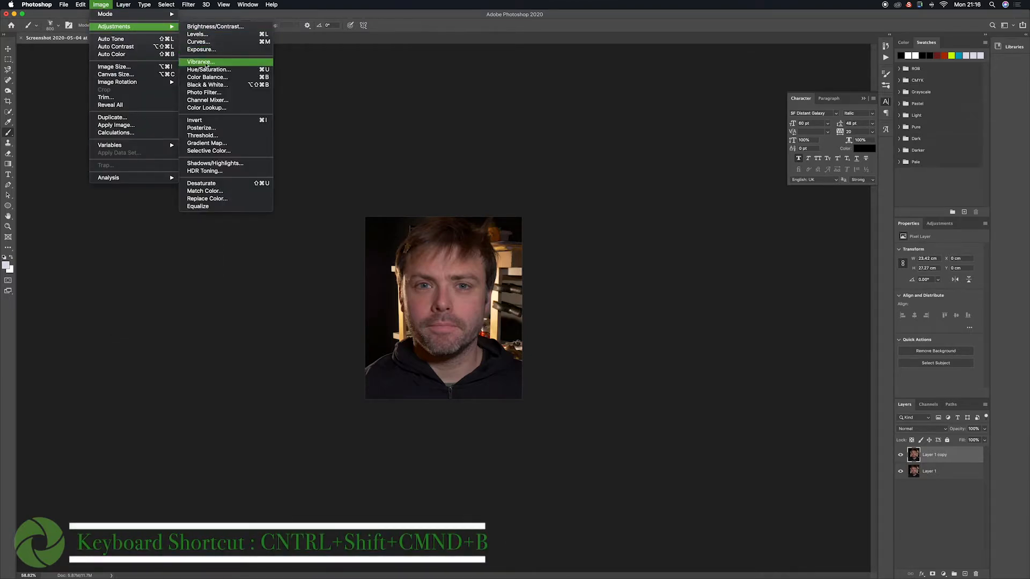
{"action": "left_click", "coordinate": [204, 85]}
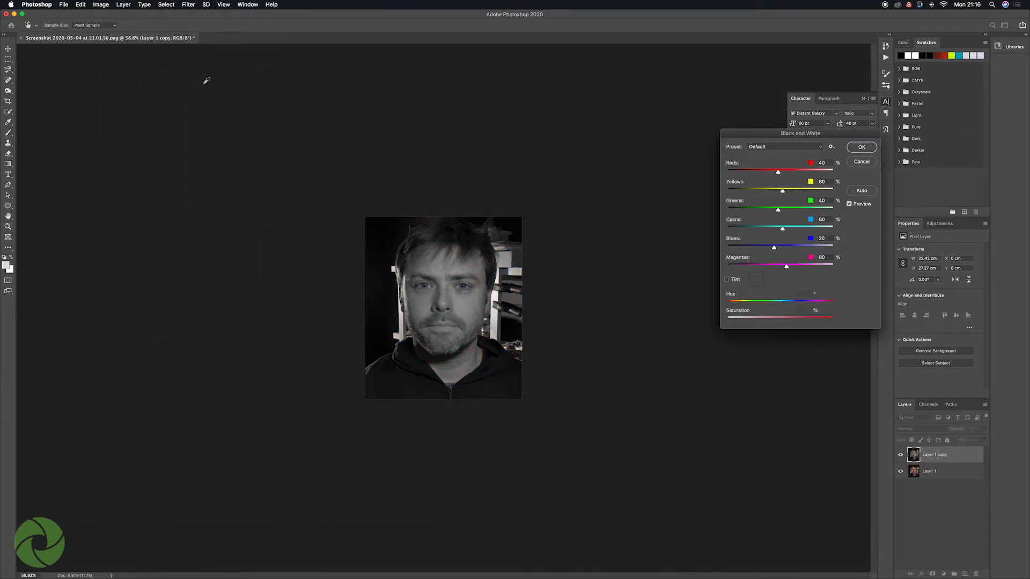
{"action": "left_click", "coordinate": [862, 147]}
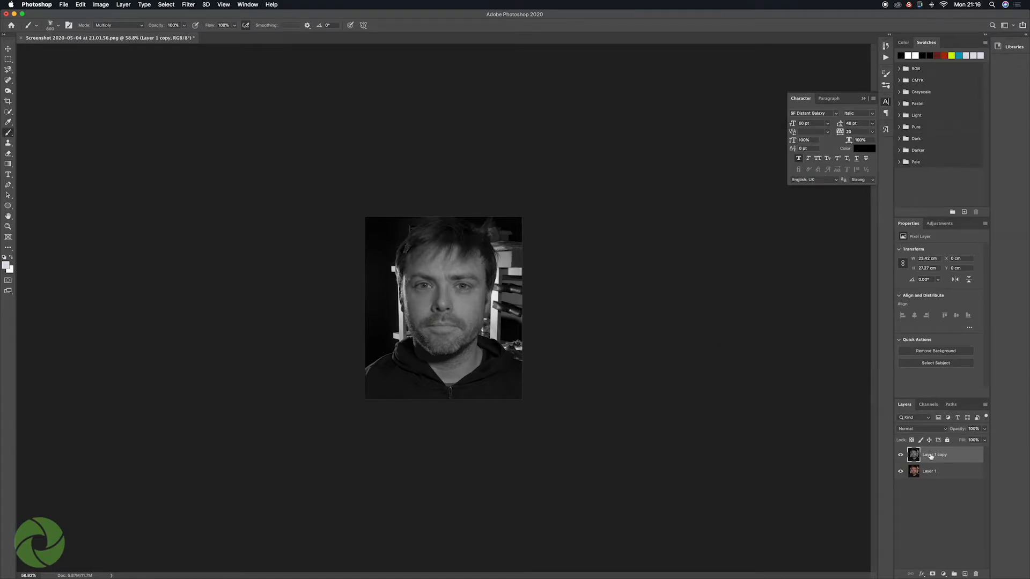
Step: Rename the duplicated black-and-white layer as B&W
{"action": "double_click", "coordinate": [931, 455]}
{"action": "type", "text": "B&W"}
{"action": "left_click", "coordinate": [953, 457]}
Step: Add a Levels adjustment layer above the B&W layer with input black point 44 and white point 150
{"action": "left_click", "coordinate": [944, 574]}
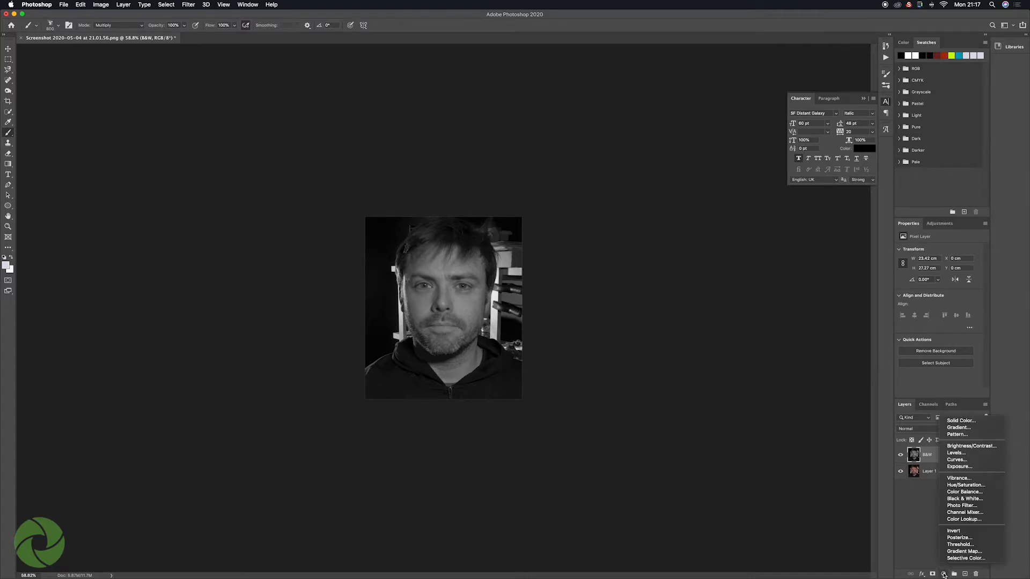
{"action": "left_click", "coordinate": [962, 455]}
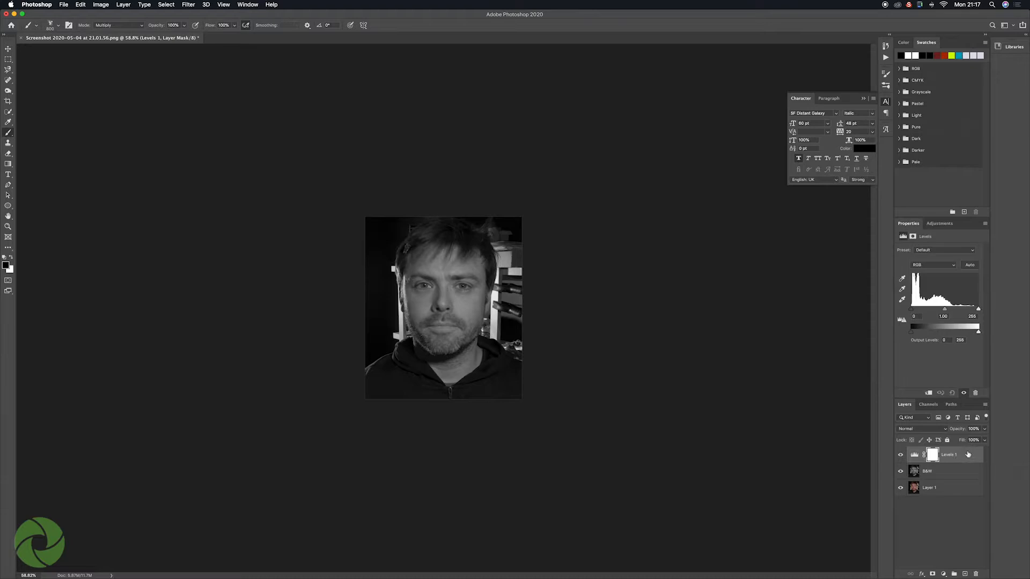
{"action": "left_click_drag", "start_coordinate": [912, 310], "coordinate": [952, 311]}
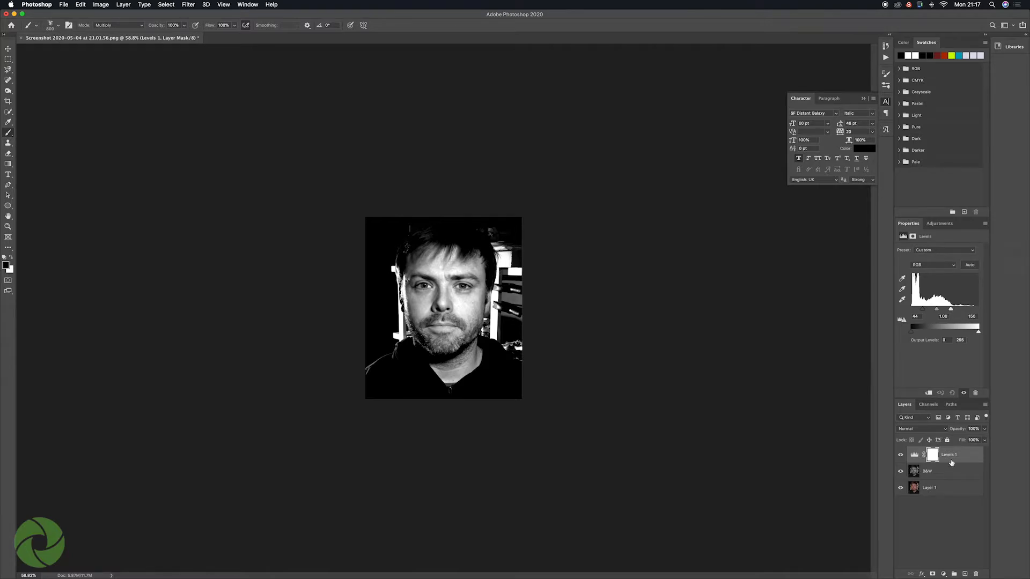
Step: Add a new layer with an orange-yellow-orange linear gradient running horizontally across the portrait and set its blend mode to Overlay
{"action": "left_click", "coordinate": [965, 574]}
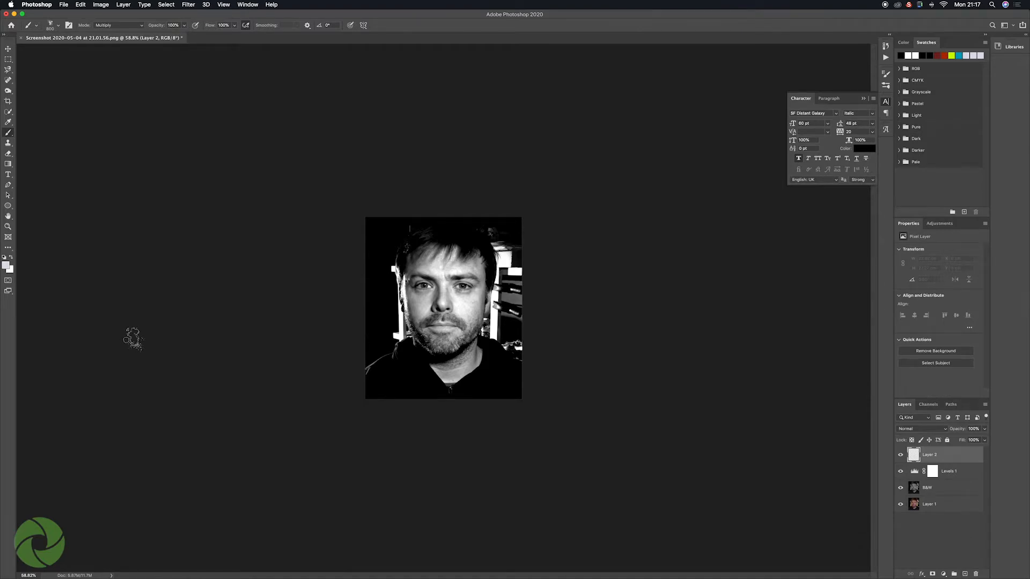
{"action": "left_click", "coordinate": [8, 163]}
{"action": "left_click", "coordinate": [77, 26]}
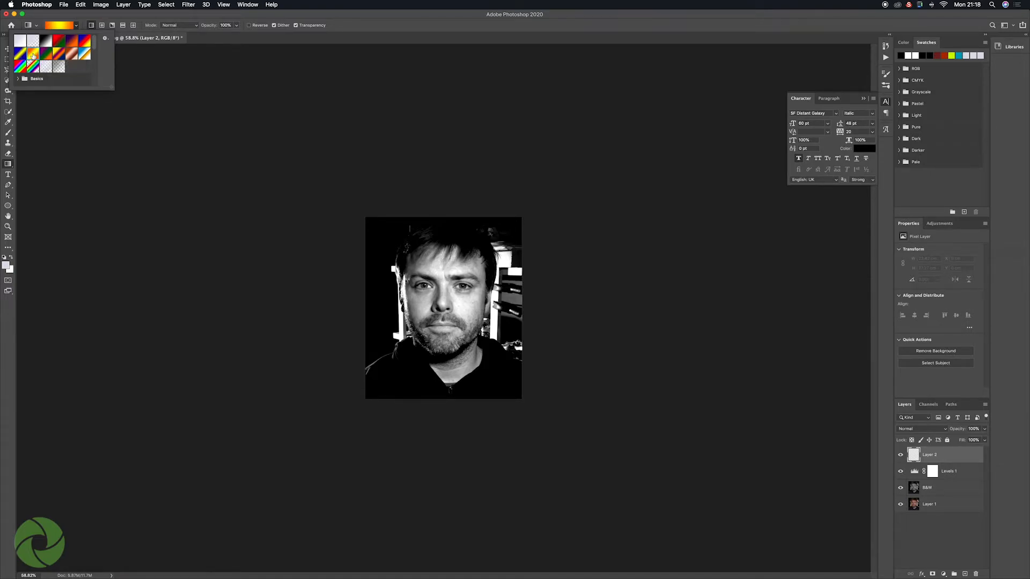
{"action": "left_click", "coordinate": [88, 27]}
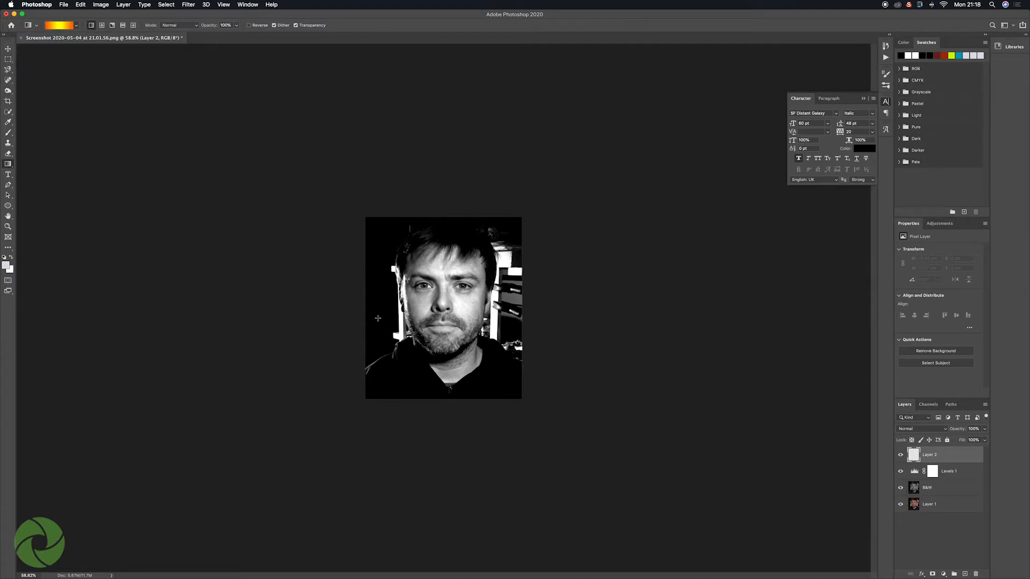
{"action": "left_click", "coordinate": [359, 307]}
{"action": "left_click_drag", "start_coordinate": [359, 308], "coordinate": [517, 310]}
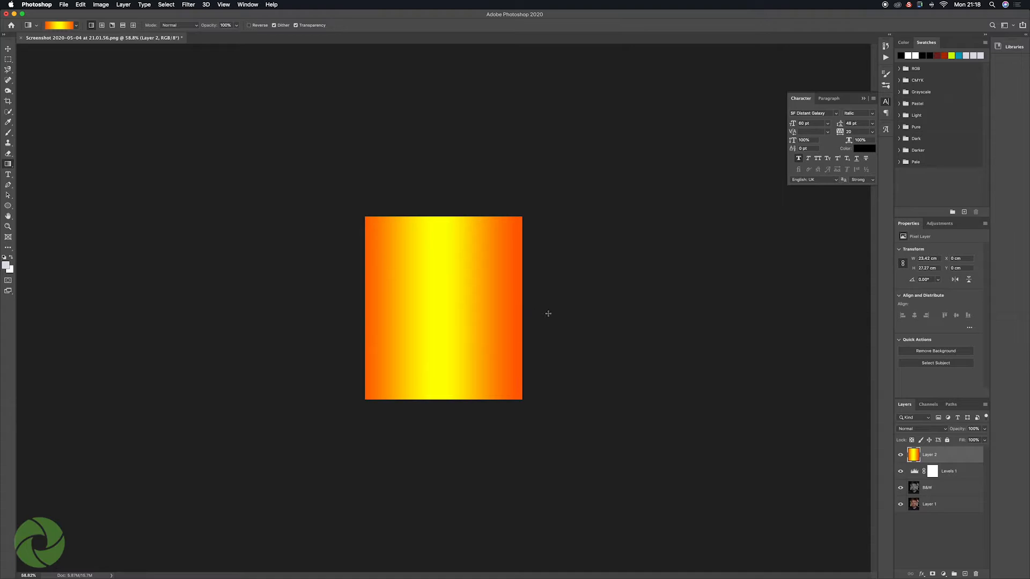
{"action": "left_click", "coordinate": [946, 431]}
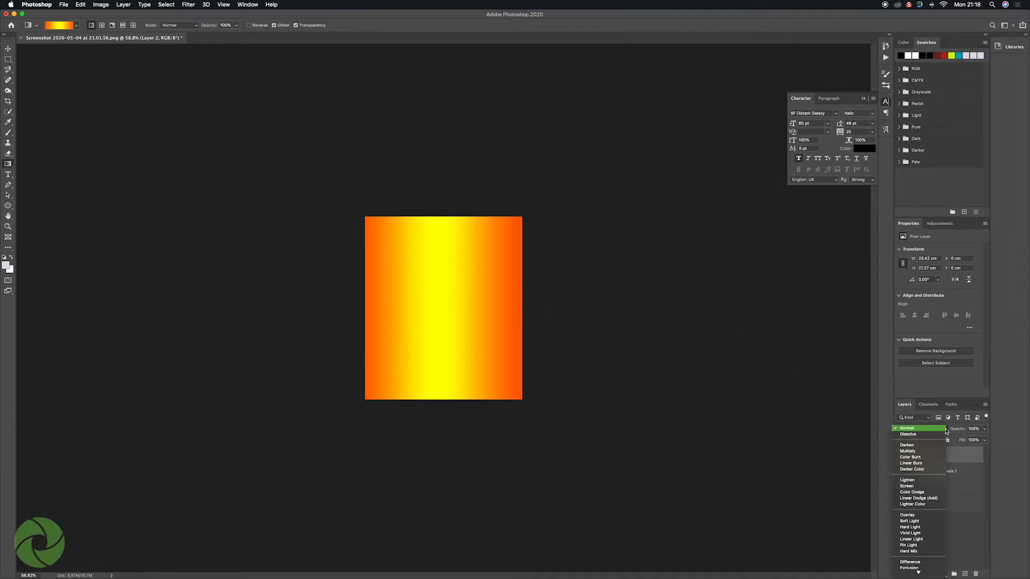
{"action": "left_click", "coordinate": [910, 517]}
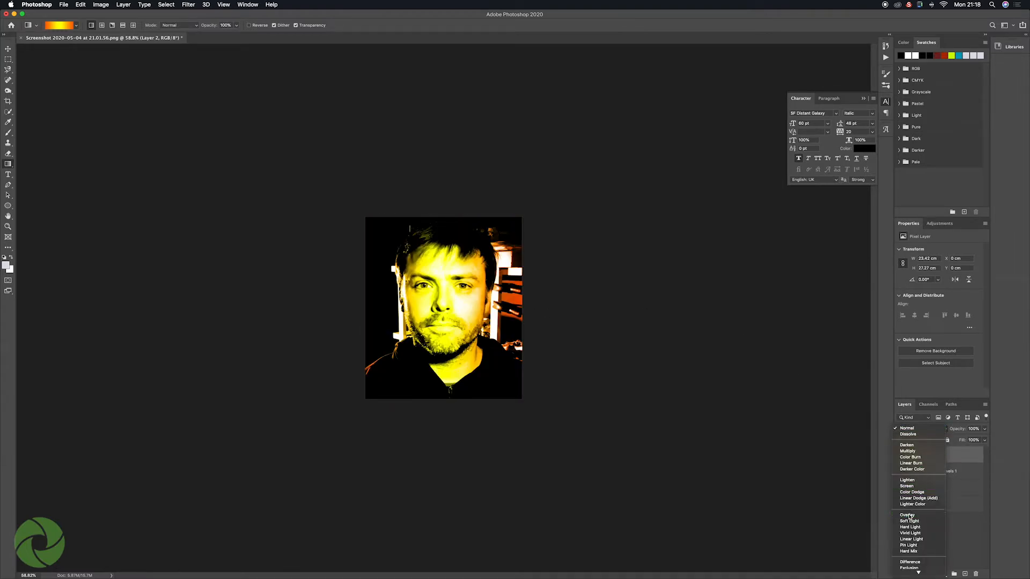
Step: Add a new white-filled layer above the gradient and switch to the Brush tool, checking the Kyle's Spatter brush preset
{"action": "left_click", "coordinate": [965, 574]}
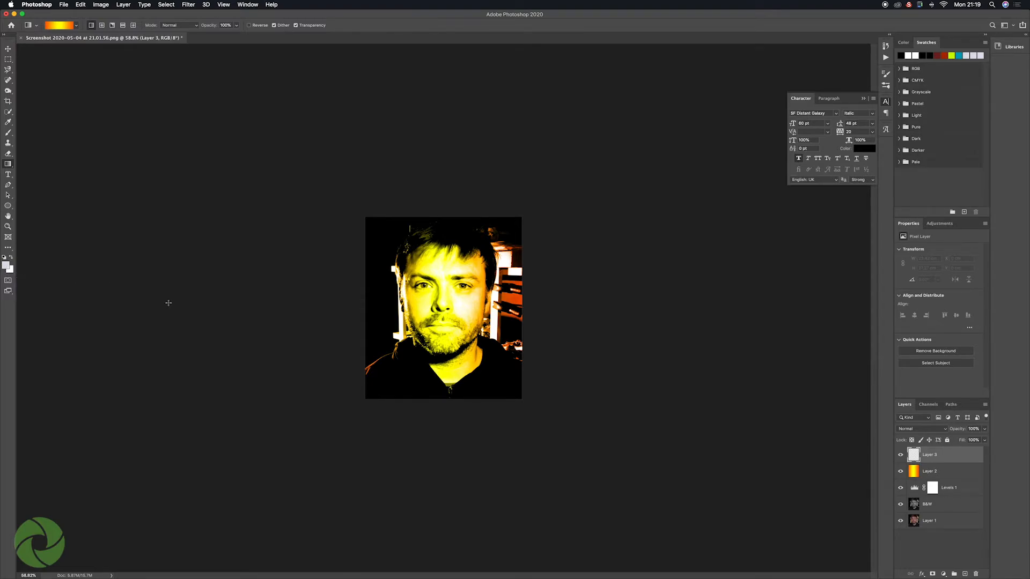
{"action": "key", "text": "alt+BackSpace"}
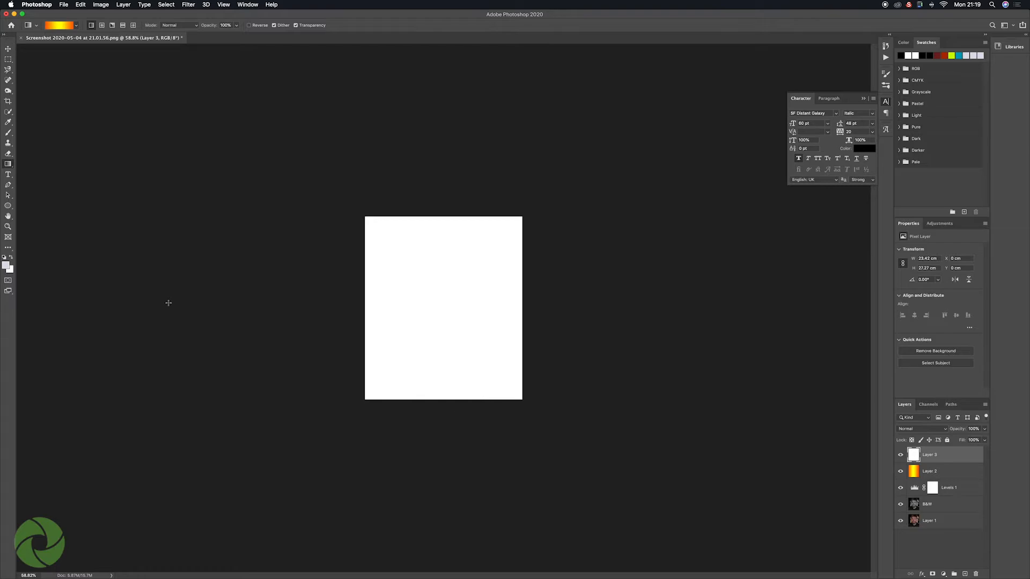
{"action": "key", "text": "b"}
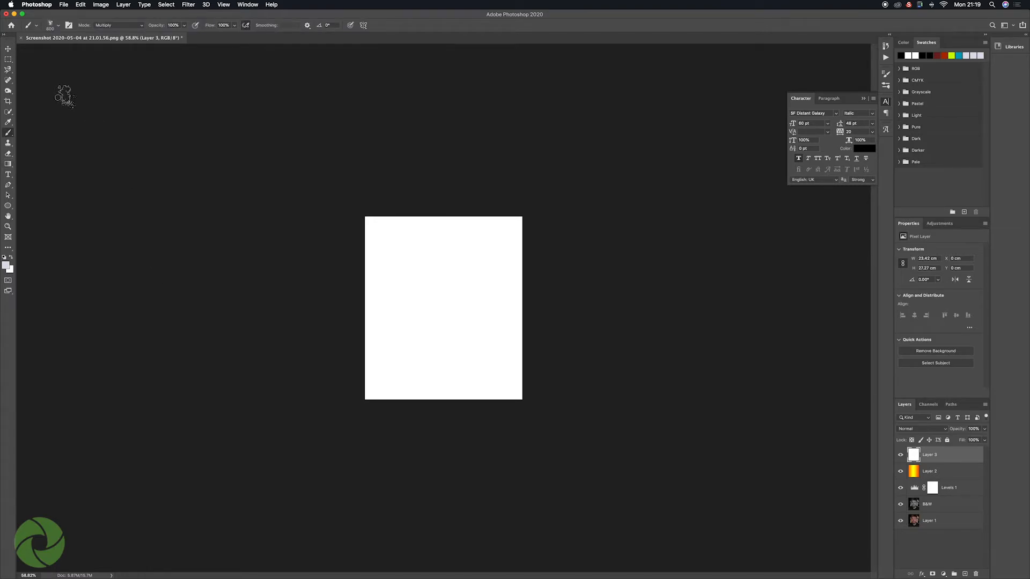
{"action": "left_click", "coordinate": [59, 26]}
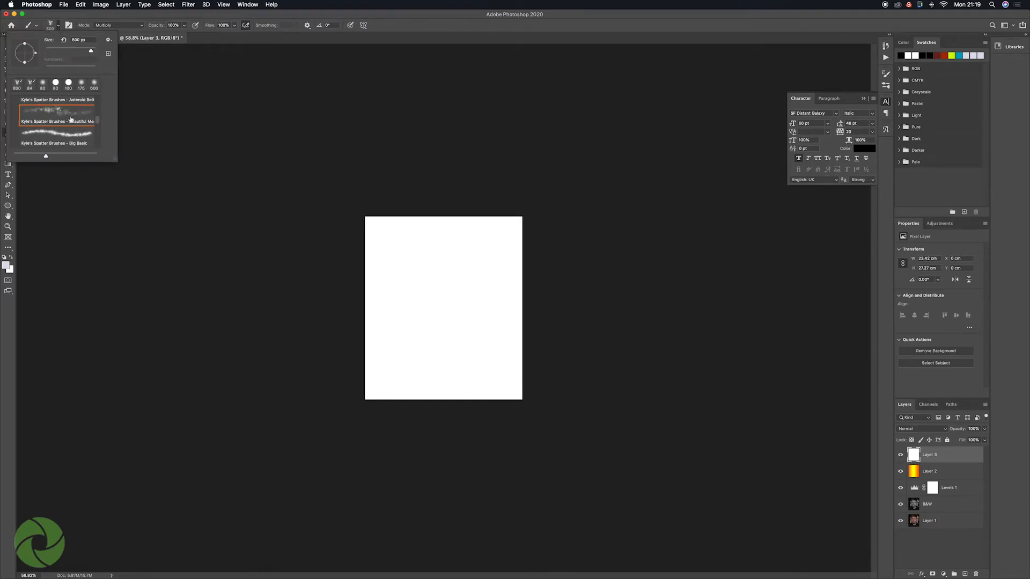
{"action": "left_click", "coordinate": [52, 26]}
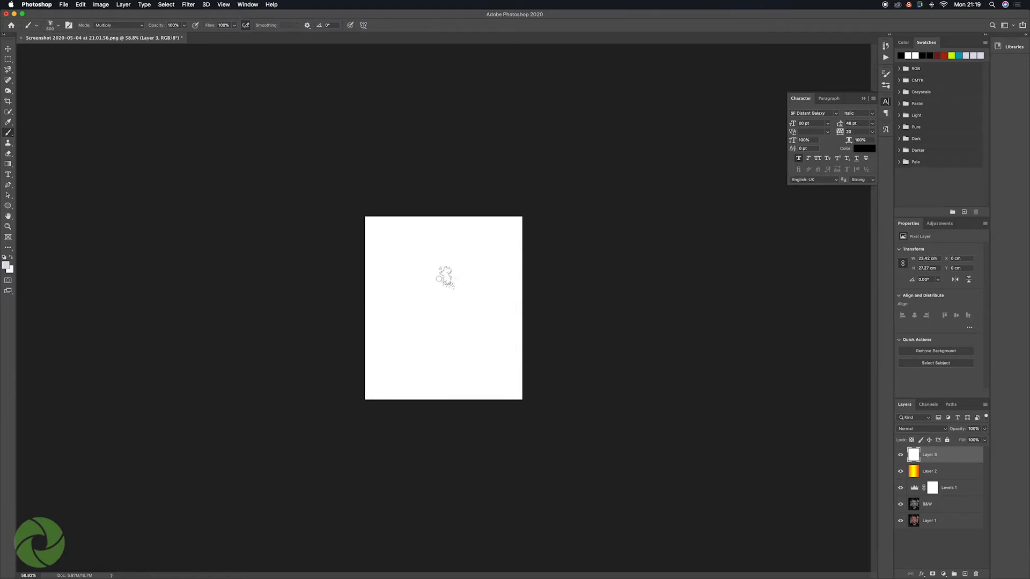
Step: Enlarge the spatter brush to 1200 px
{"action": "key", "text": "]"}
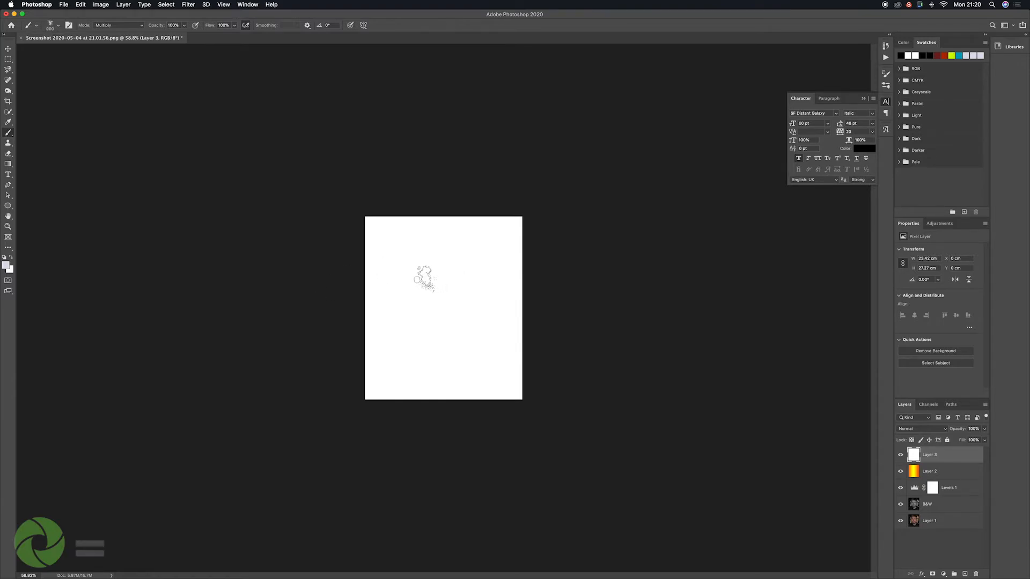
{"action": "key", "text": "]"}
{"action": "key", "text": "["}
{"action": "key", "text": "]"}
{"action": "key", "text": "]"}
{"action": "key", "text": "]"}
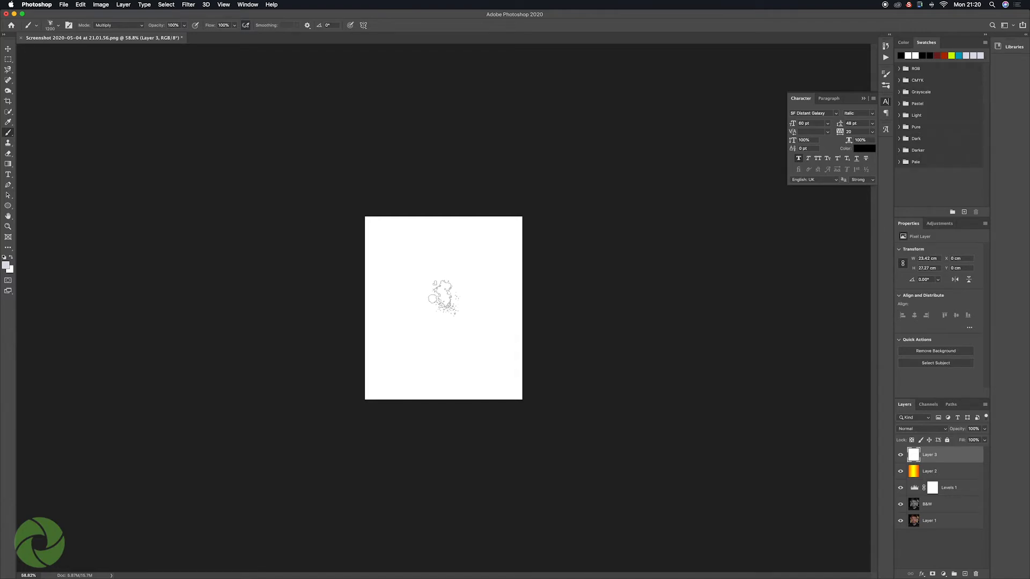
Step: Temporarily hide the white and gradient layers to view what lies beneath, and restore their visibility
{"action": "left_click", "coordinate": [901, 454]}
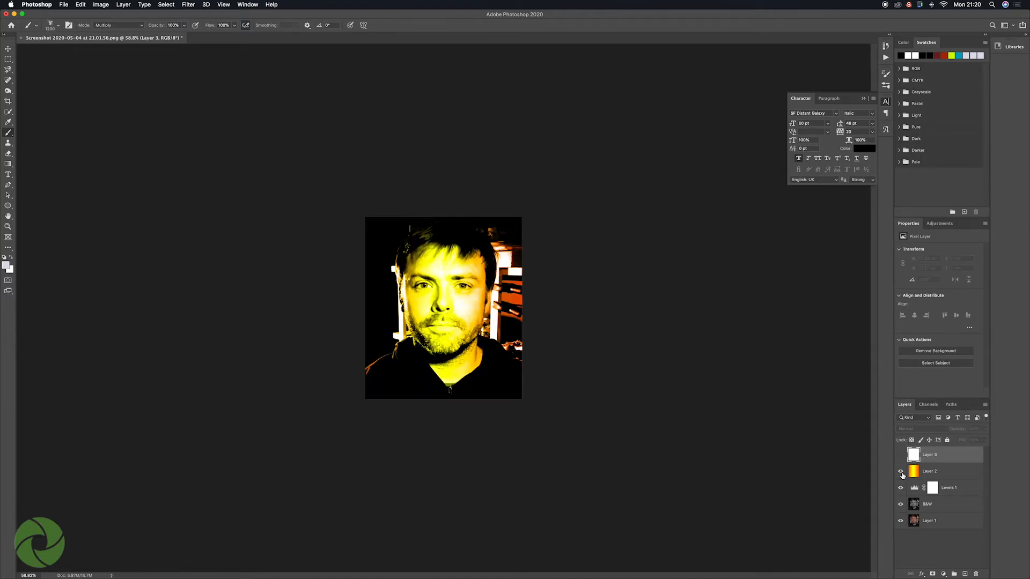
{"action": "left_click", "coordinate": [901, 471]}
{"action": "left_click", "coordinate": [901, 471]}
{"action": "key", "text": "super+z"}
{"action": "key", "text": "super+z"}
{"action": "key", "text": "super+z"}
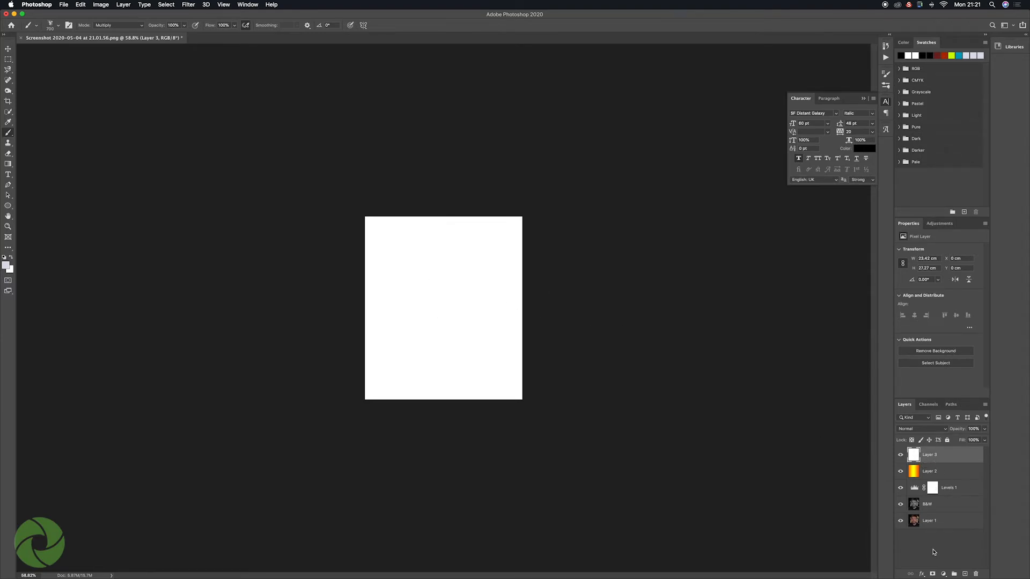
Step: Add a layer mask to the white layer and paint it black with the spatter brush to reveal the face
{"action": "left_click", "coordinate": [932, 575]}
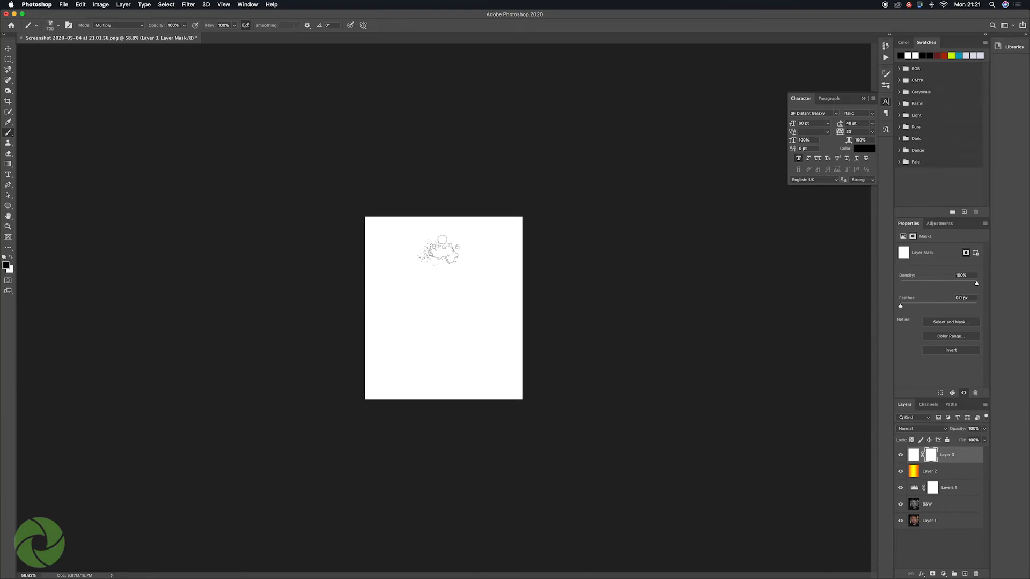
{"action": "mouse_move", "coordinate": [437, 248]}
{"action": "left_mouse_down"}
{"action": "mouse_move", "coordinate": [465, 280]}
{"action": "mouse_move", "coordinate": [420, 273]}
{"action": "mouse_move", "coordinate": [431, 289]}
{"action": "mouse_move", "coordinate": [412, 286]}
{"action": "mouse_move", "coordinate": [429, 307]}
{"action": "mouse_move", "coordinate": [439, 284]}
{"action": "mouse_move", "coordinate": [477, 286]}
{"action": "mouse_move", "coordinate": [444, 267]}
{"action": "mouse_move", "coordinate": [416, 290]}
{"action": "mouse_move", "coordinate": [416, 314]}
{"action": "mouse_move", "coordinate": [409, 288]}
{"action": "mouse_move", "coordinate": [425, 315]}
{"action": "mouse_move", "coordinate": [408, 326]}
{"action": "mouse_move", "coordinate": [422, 329]}
{"action": "mouse_move", "coordinate": [414, 337]}
{"action": "mouse_move", "coordinate": [428, 256]}
{"action": "mouse_move", "coordinate": [420, 251]}
{"action": "mouse_move", "coordinate": [450, 251]}
{"action": "mouse_move", "coordinate": [431, 254]}
{"action": "mouse_move", "coordinate": [450, 252]}
{"action": "mouse_move", "coordinate": [451, 273]}
{"action": "mouse_move", "coordinate": [464, 267]}
{"action": "mouse_move", "coordinate": [428, 287]}
{"action": "mouse_move", "coordinate": [443, 287]}
{"action": "mouse_move", "coordinate": [440, 308]}
{"action": "mouse_move", "coordinate": [416, 297]}
{"action": "mouse_move", "coordinate": [411, 321]}
{"action": "mouse_move", "coordinate": [424, 343]}
{"action": "mouse_move", "coordinate": [448, 343]}
{"action": "mouse_move", "coordinate": [462, 274]}
{"action": "mouse_move", "coordinate": [465, 300]}
{"action": "mouse_move", "coordinate": [464, 258]}
{"action": "mouse_move", "coordinate": [490, 307]}
{"action": "left_mouse_up"}
{"action": "left_click", "coordinate": [438, 275]}
Step: Reduce the spatter brush to 500 px and paint the mask to reveal splatters around the neck and both shoulders
{"action": "key", "text": "bracketleft"}
{"action": "key", "text": "bracketleft"}
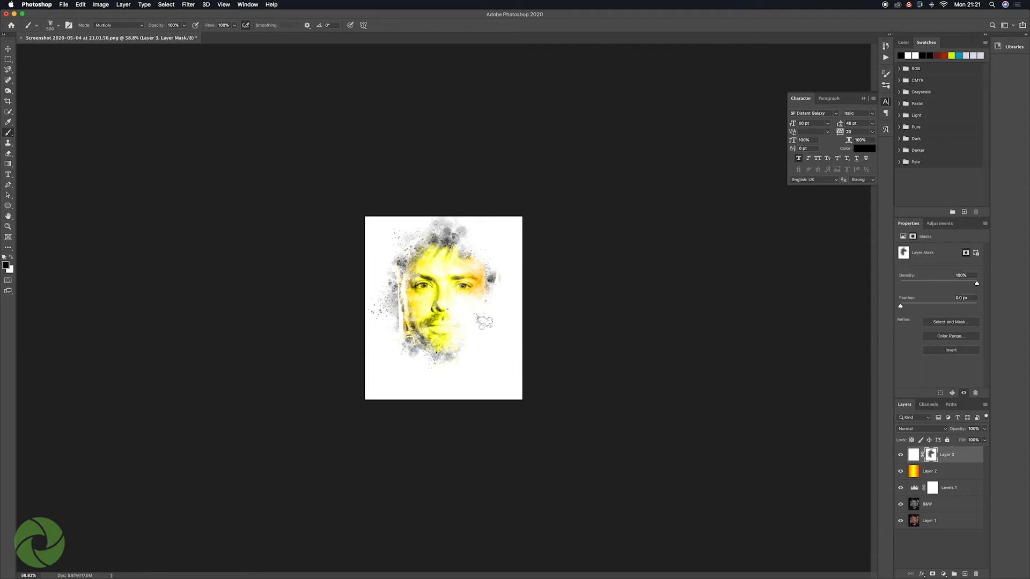
{"action": "mouse_move", "coordinate": [449, 354]}
{"action": "left_mouse_down"}
{"action": "mouse_move", "coordinate": [392, 362]}
{"action": "mouse_move", "coordinate": [485, 356]}
{"action": "mouse_move", "coordinate": [476, 345]}
{"action": "mouse_move", "coordinate": [472, 364]}
{"action": "left_mouse_up"}
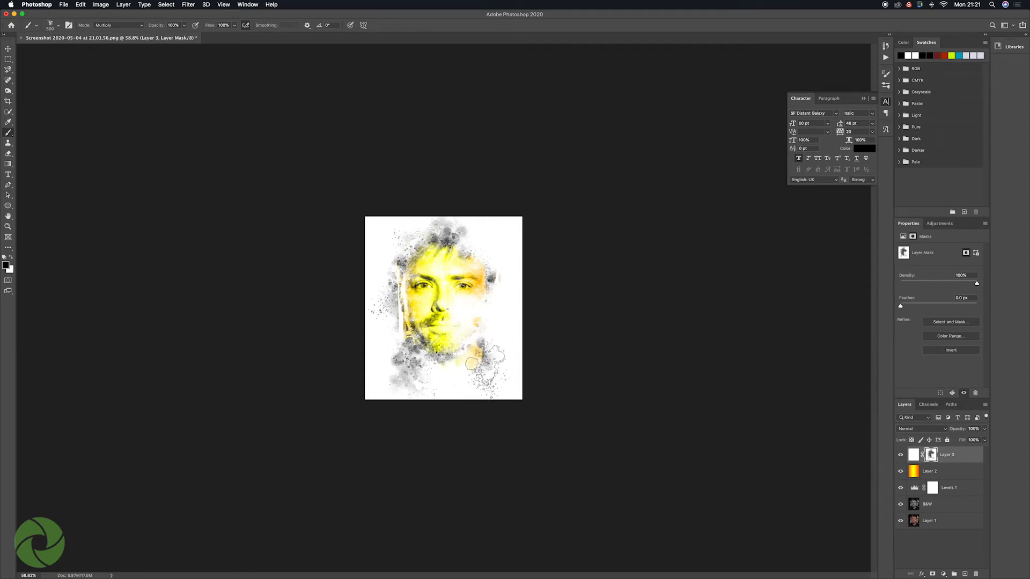
{"action": "left_click", "coordinate": [468, 362]}
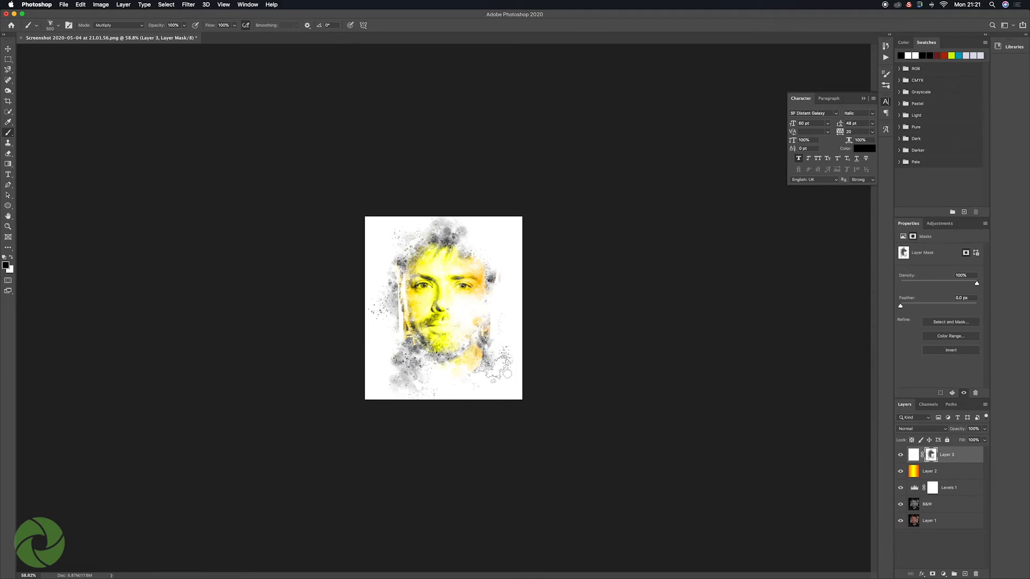
{"action": "left_click", "coordinate": [499, 373]}
{"action": "left_click", "coordinate": [497, 376]}
{"action": "left_click", "coordinate": [385, 373]}
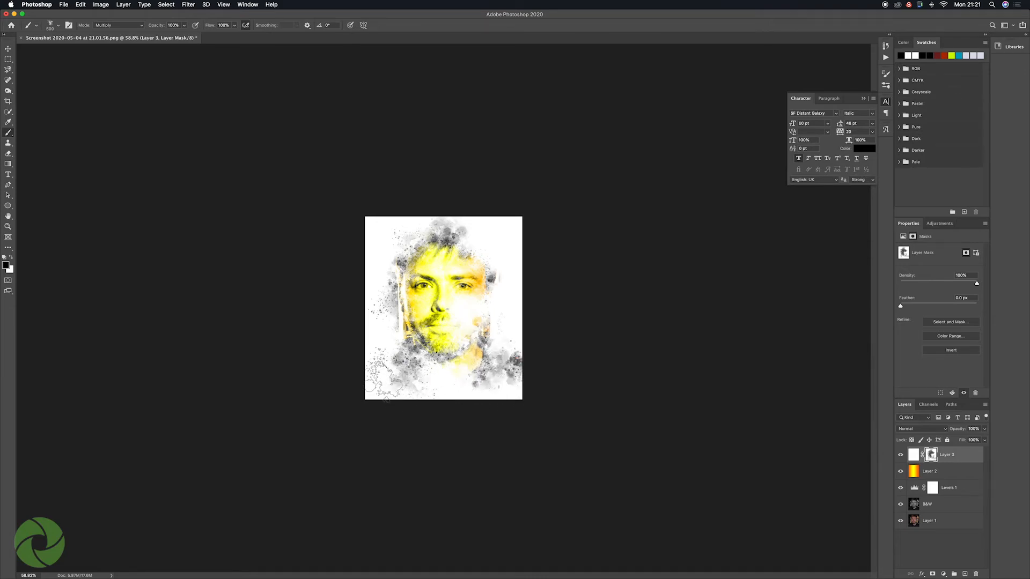
{"action": "left_click", "coordinate": [382, 375]}
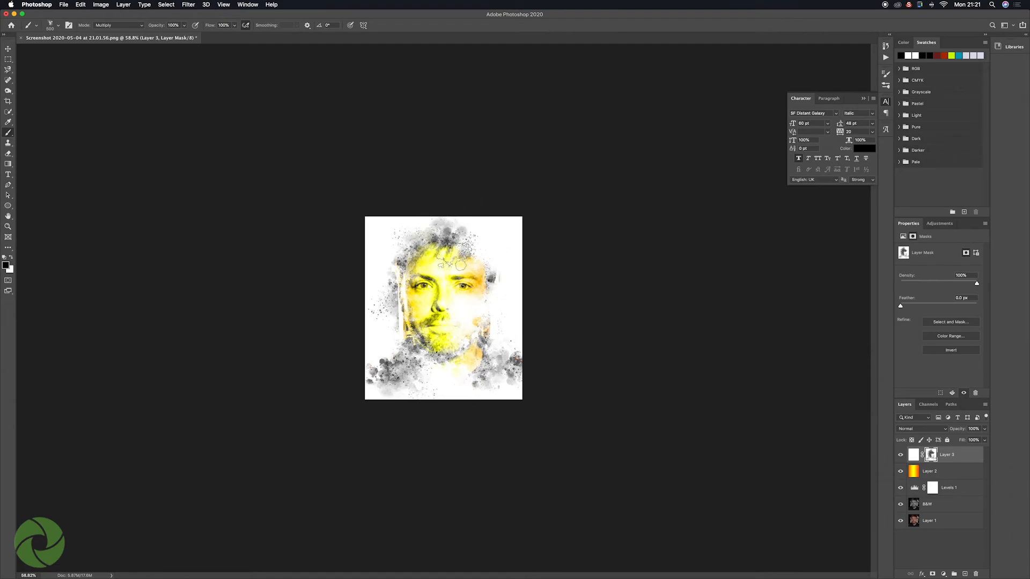
Step: Paint extra splatters on the white layer's mask beside the hair and forehead at the upper right of the head
{"action": "left_click", "coordinate": [478, 248]}
{"action": "left_click", "coordinate": [491, 254]}
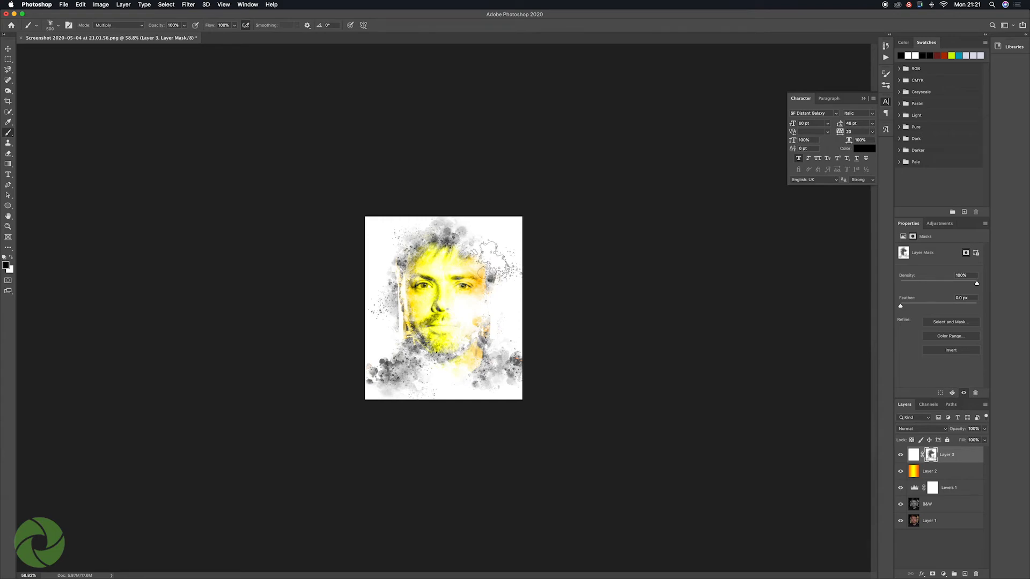
{"action": "left_click", "coordinate": [490, 260]}
{"action": "left_click", "coordinate": [488, 258]}
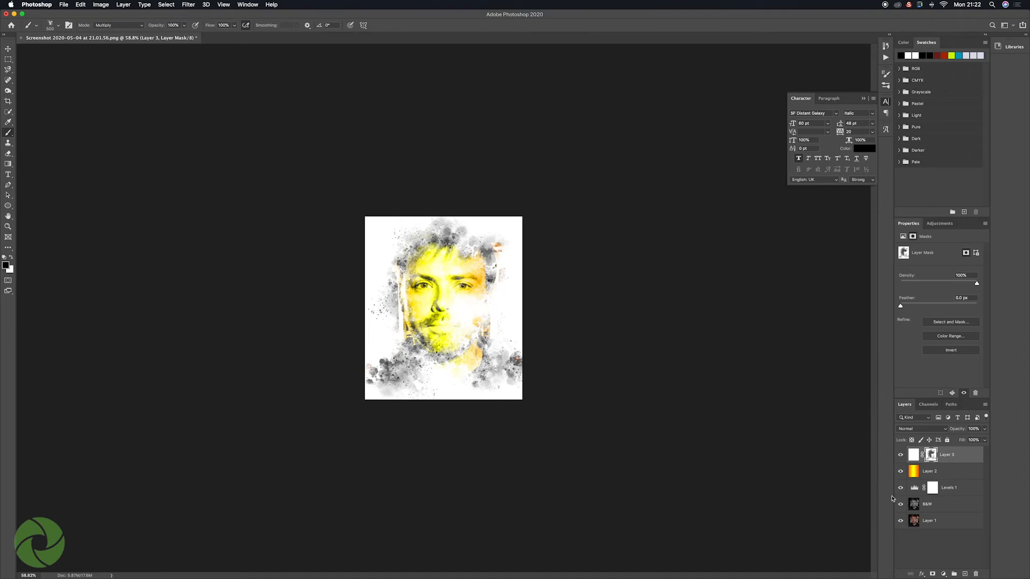
Step: Add a Posterize adjustment layer above all layers and raise its levels to 37
{"action": "left_click", "coordinate": [944, 575]}
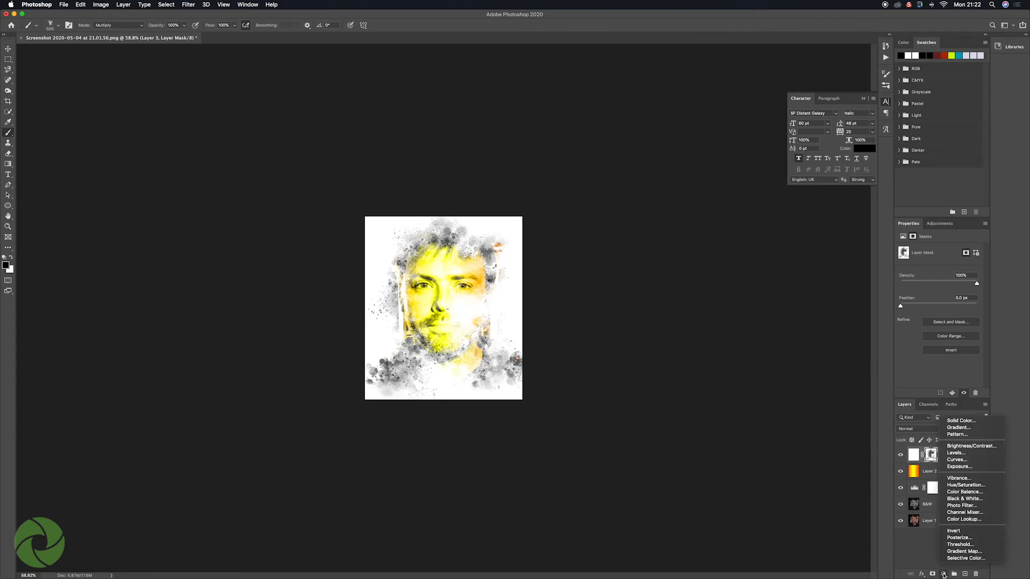
{"action": "left_click", "coordinate": [960, 538]}
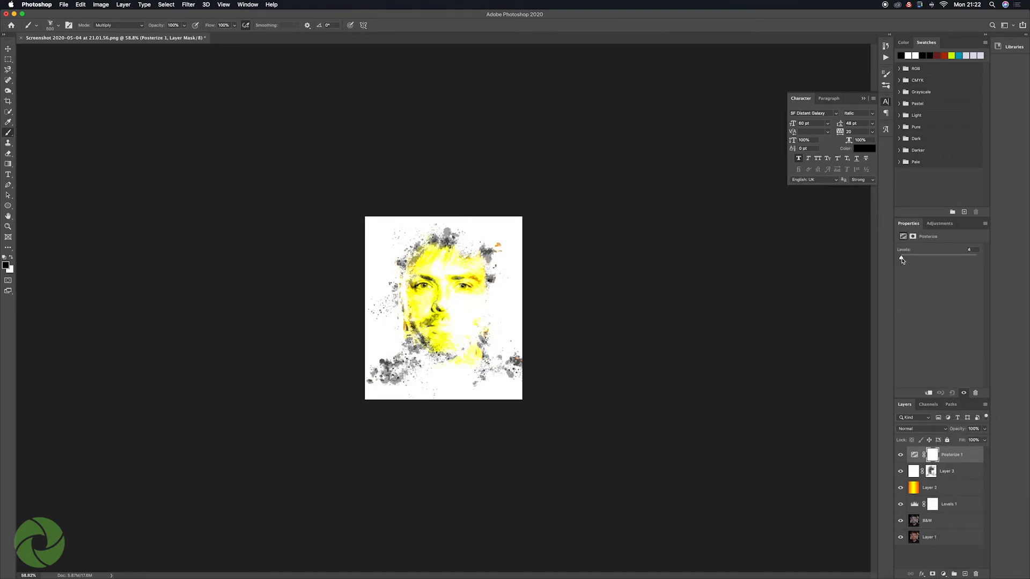
{"action": "left_click_drag", "start_coordinate": [902, 258], "coordinate": [905, 259]}
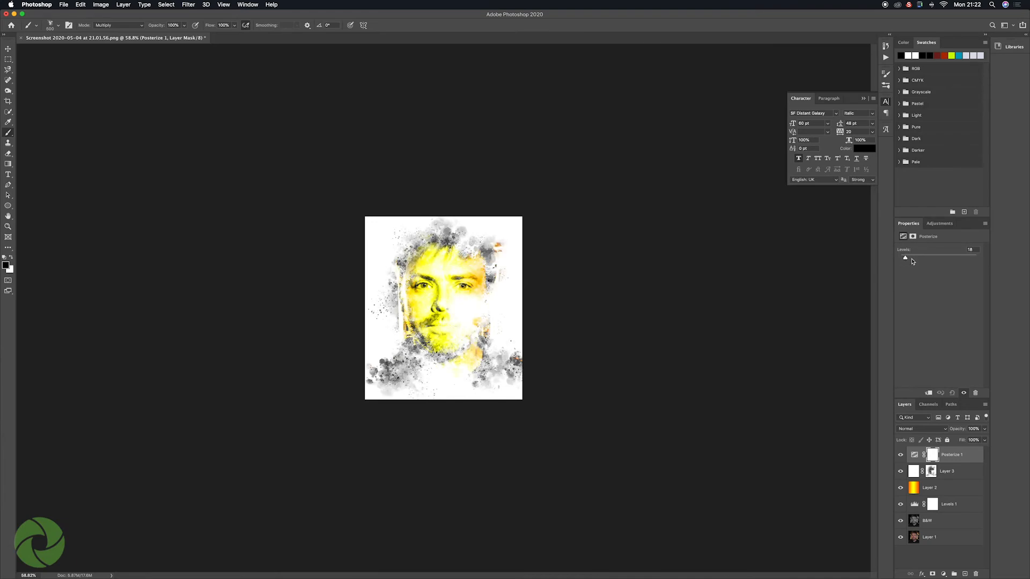
{"action": "mouse_move", "coordinate": [906, 259]}
{"action": "left_mouse_down"}
{"action": "mouse_move", "coordinate": [918, 259]}
{"action": "mouse_move", "coordinate": [908, 261]}
{"action": "left_mouse_up"}
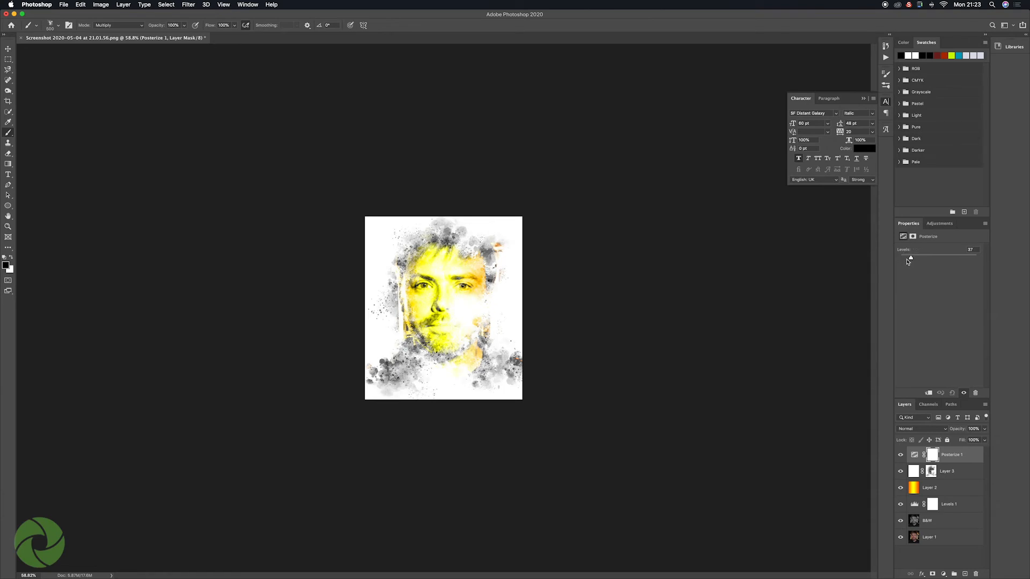